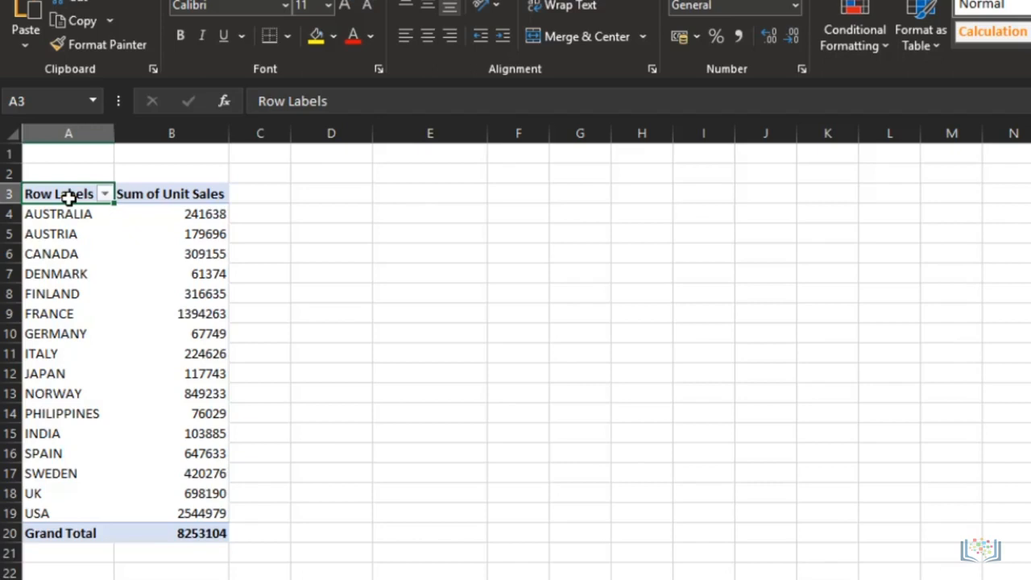
# Step: Copy the pivot table range A3:B19, leaving out the grand total row, and paste it starting at cell D3
pyautogui.hotkey('shift', 'Right')
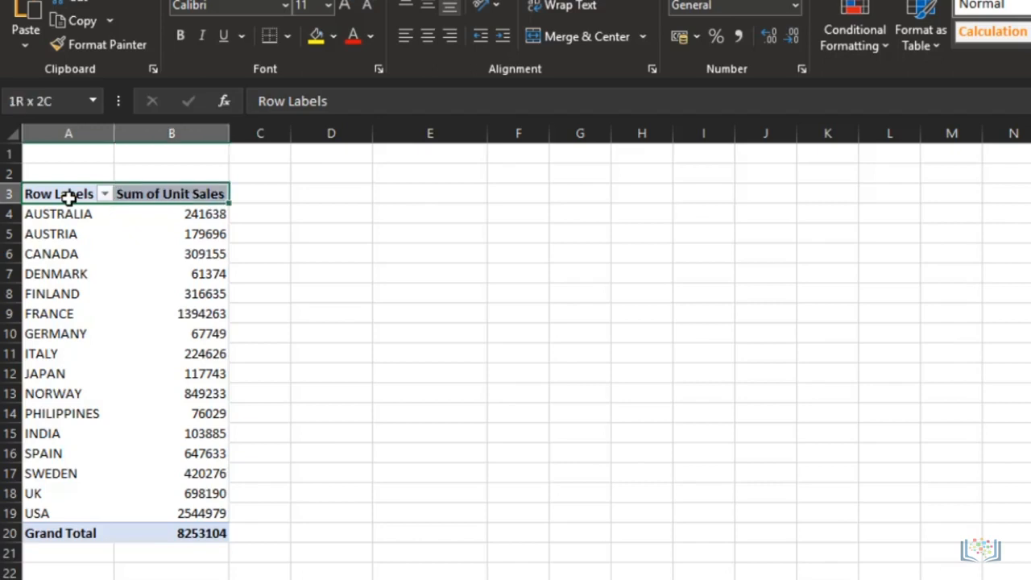
pyautogui.hotkey('shift', 'Down')
pyautogui.hotkey('shift', 'Down')
pyautogui.hotkey('shift', 'Down')
pyautogui.hotkey('shift', 'Down')
pyautogui.hotkey('shift', 'Down')
pyautogui.hotkey('shift', 'Down')
pyautogui.hotkey('shift', 'Down')
pyautogui.hotkey('shift', 'Down')
pyautogui.hotkey('shift', 'Down')
pyautogui.hotkey('shift', 'Down')
pyautogui.hotkey('shift', 'Down')
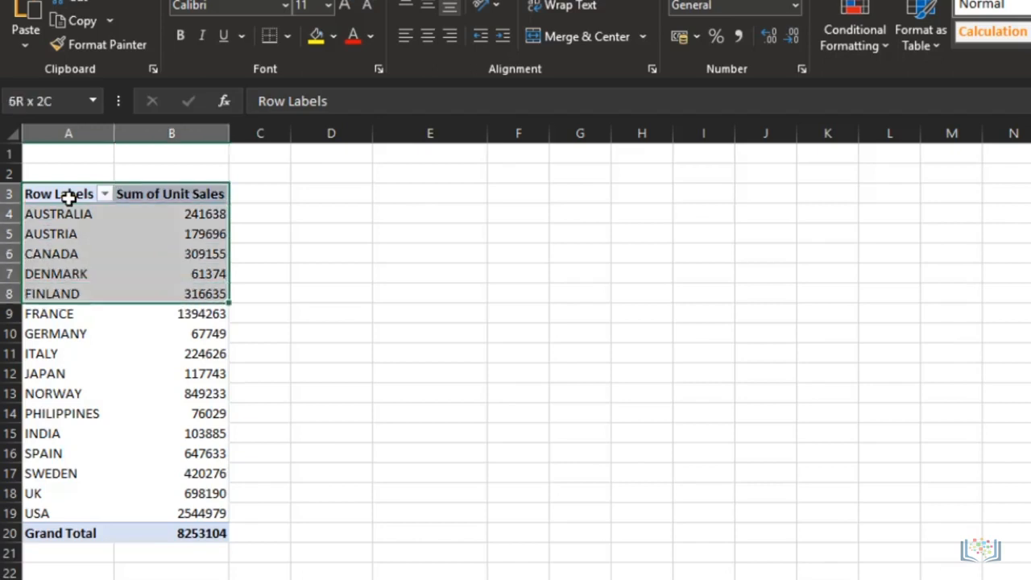
pyautogui.hotkey('shift', 'Down')
pyautogui.hotkey('shift', 'Down')
pyautogui.hotkey('shift', 'Down')
pyautogui.hotkey('shift', 'Down')
pyautogui.hotkey('shift', 'Down')
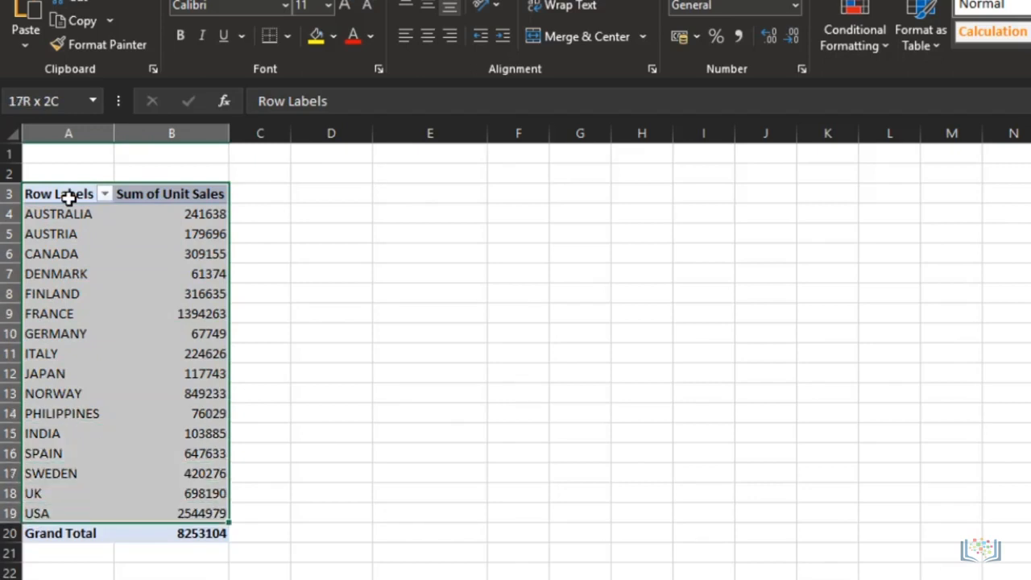
pyautogui.hotkey('ctrl', 'c')
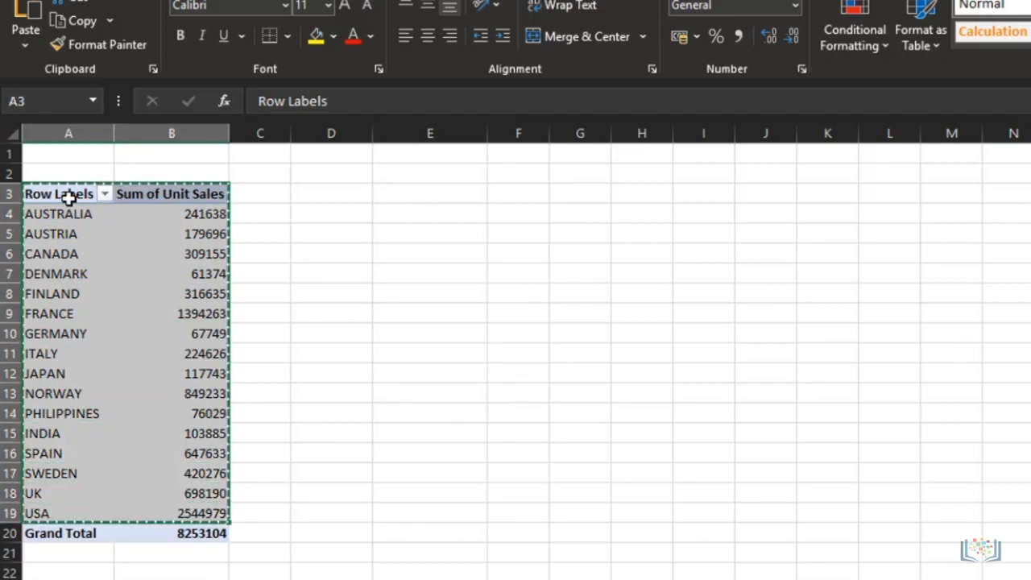
pyautogui.press('Right')
pyautogui.press('Right')
pyautogui.press('Right')
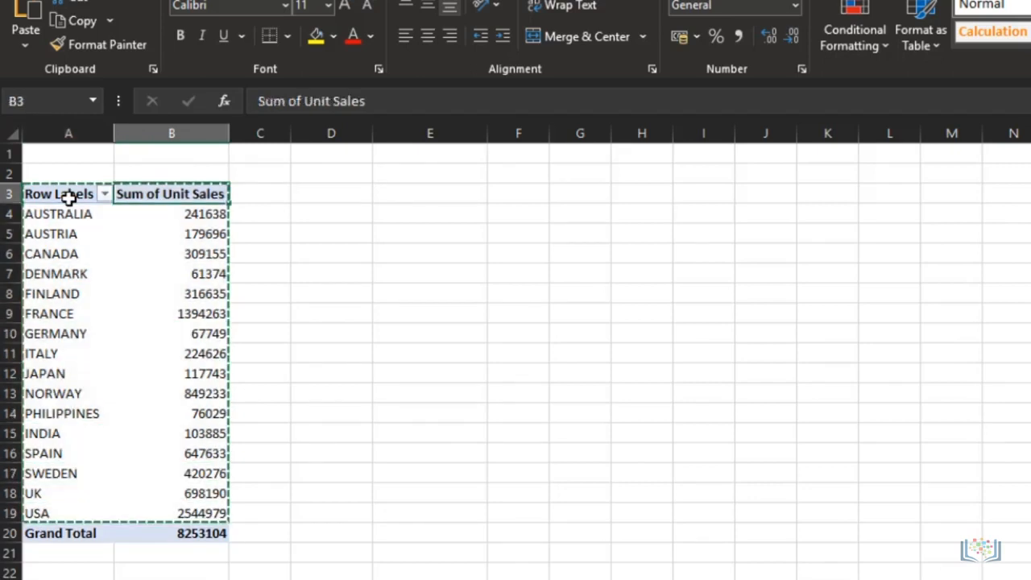
pyautogui.hotkey('ctrl', 'v')
pyautogui.click(333, 212)
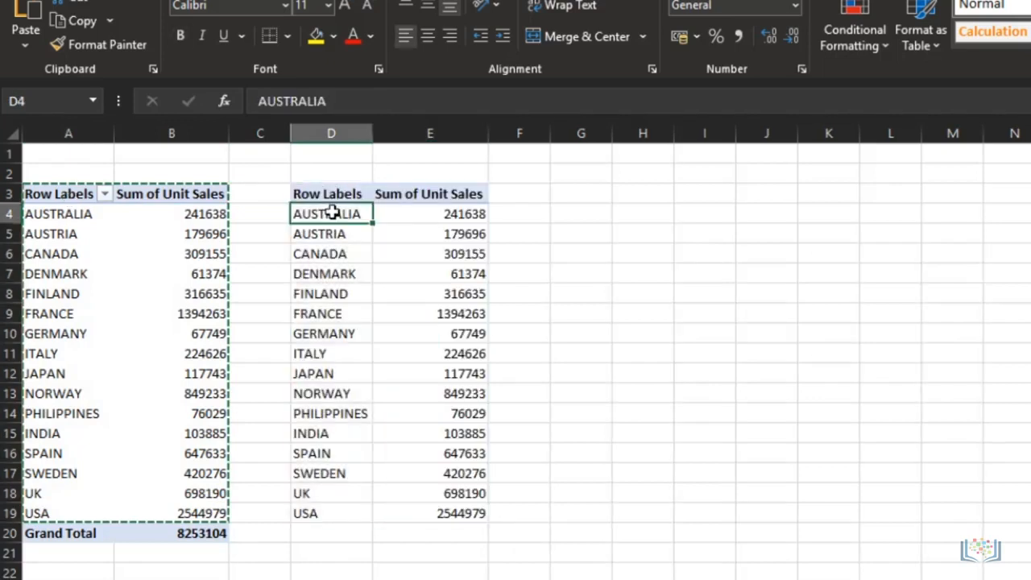
# Step: Insert a filled map chart from columns D and E and move it clear of the data
pyautogui.moveTo(329, 130); pyautogui.dragTo(402, 132)
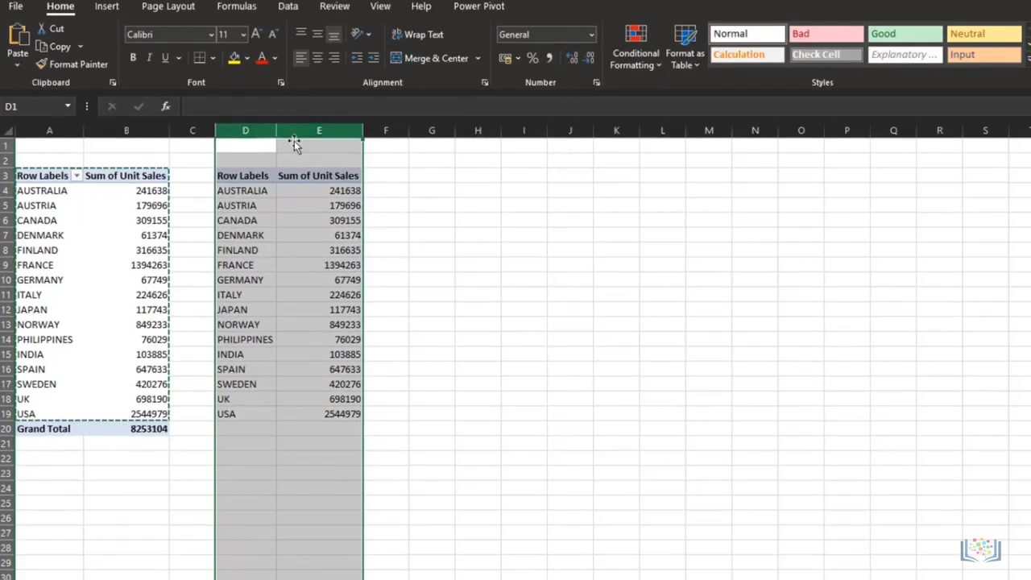
pyautogui.click(110, 7)
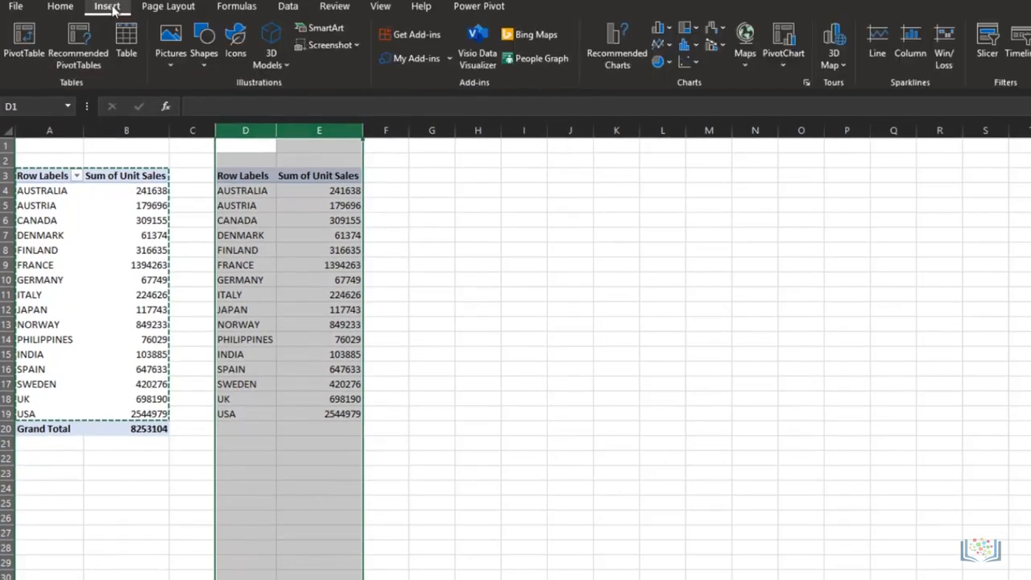
pyautogui.click(747, 61)
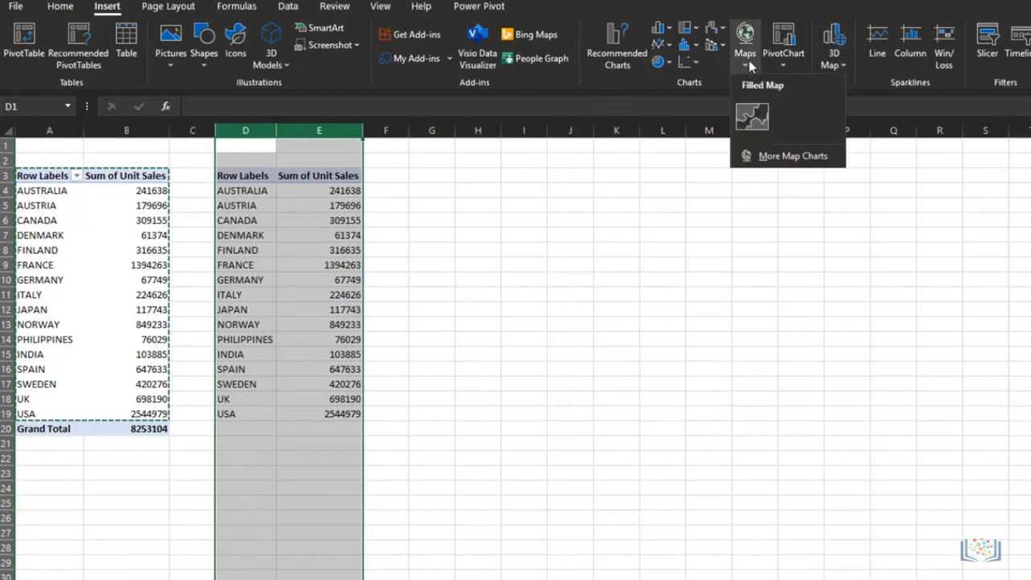
pyautogui.click(752, 120)
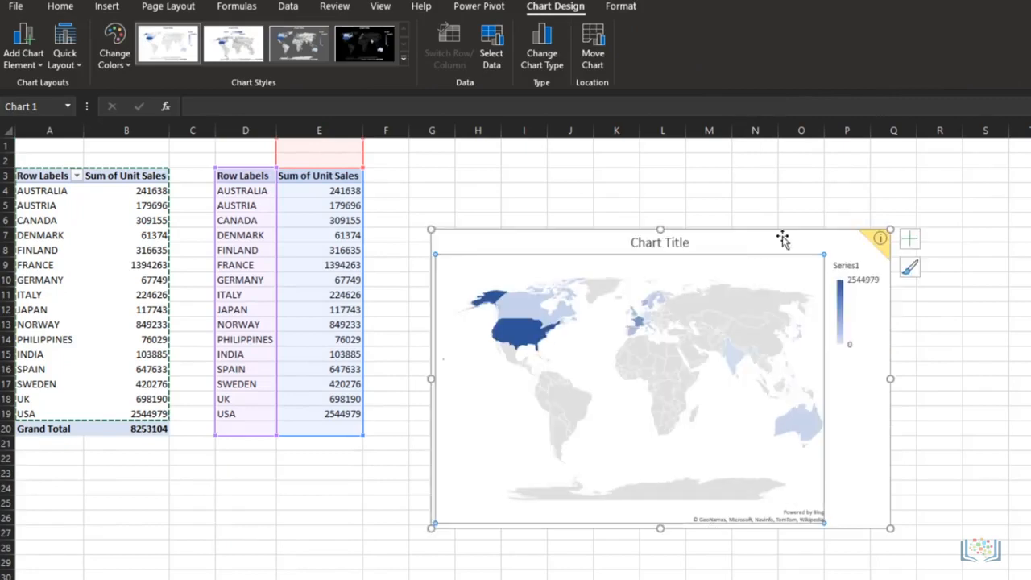
pyautogui.moveTo(783, 238); pyautogui.dragTo(836, 216)
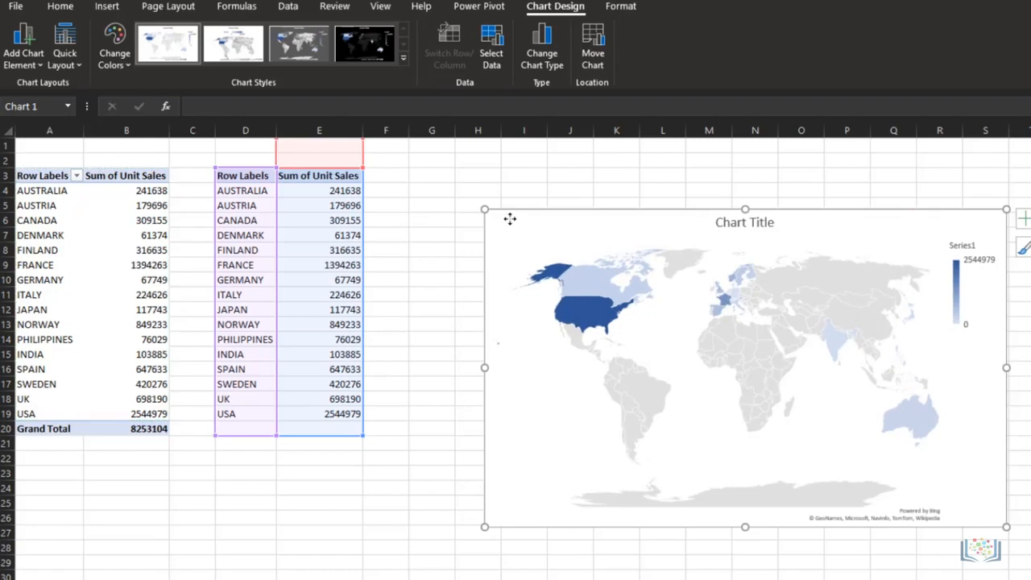
# Step: Change the map chart's title to "Sum of Unit Sales of Cars by Country"
pyautogui.click(734, 225)
pyautogui.click(773, 223)
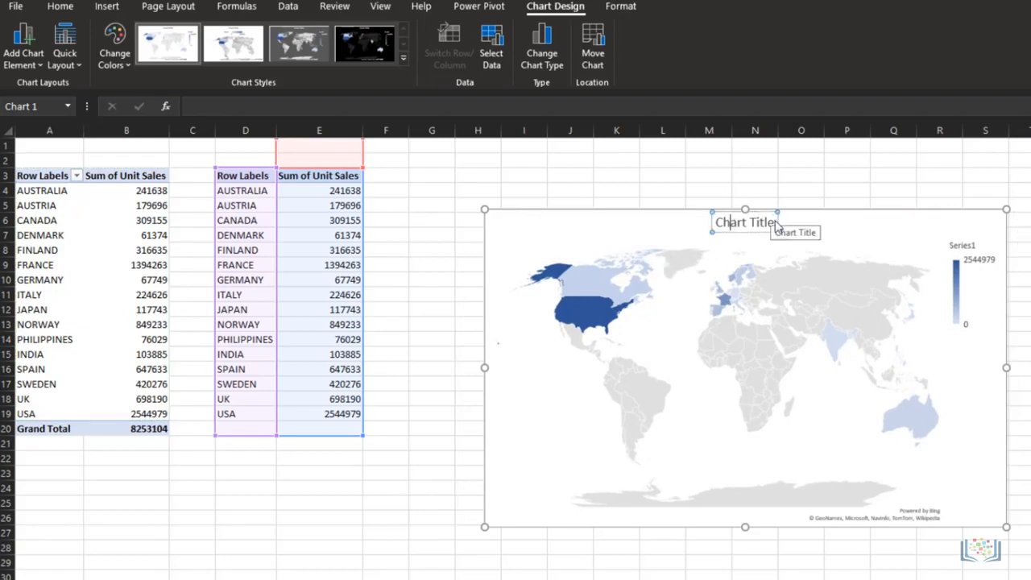
pyautogui.write('Sum of Unit sale')
pyautogui.write('s')
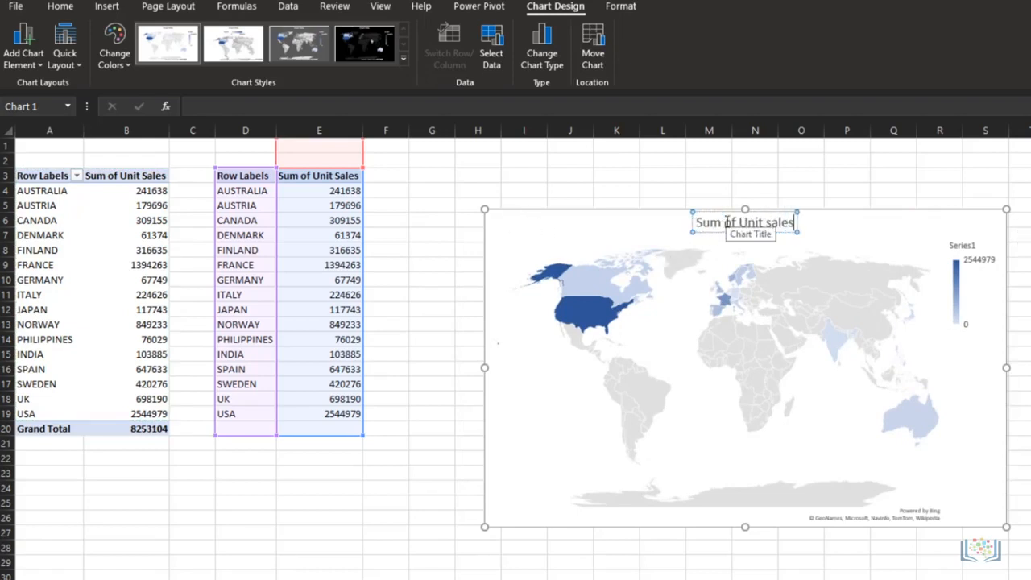
pyautogui.write(' of Cras by Country')
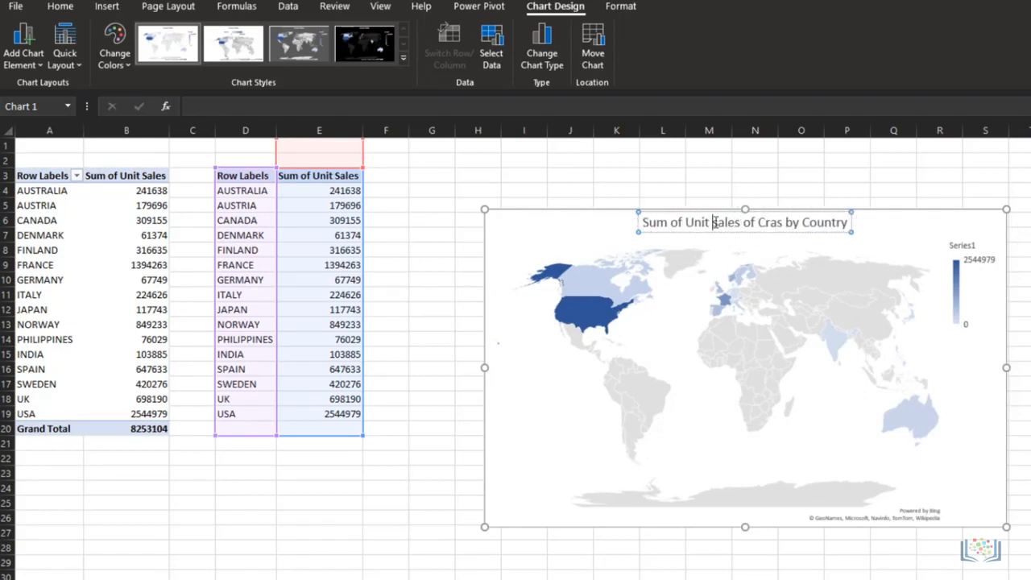
pyautogui.press('Delete')
pyautogui.write('S')
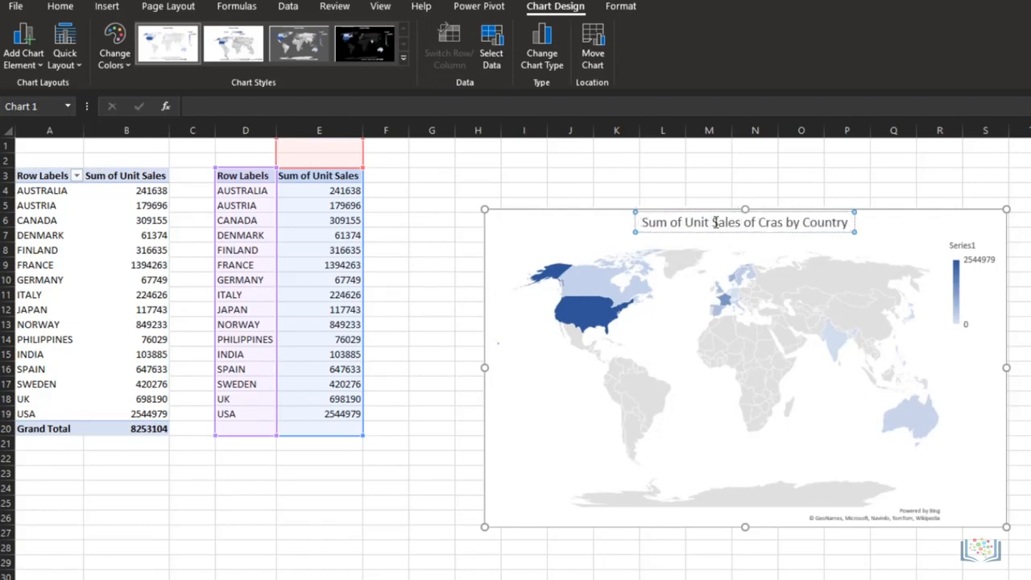
pyautogui.press('Right')
pyautogui.press('Right')
pyautogui.press('Right')
pyautogui.press('Right')
pyautogui.press('Right')
pyautogui.press('Right')
pyautogui.press('Right')
pyautogui.press('Right')
pyautogui.press('Right')
pyautogui.press('Delete')
pyautogui.press('Right')
pyautogui.write('r')
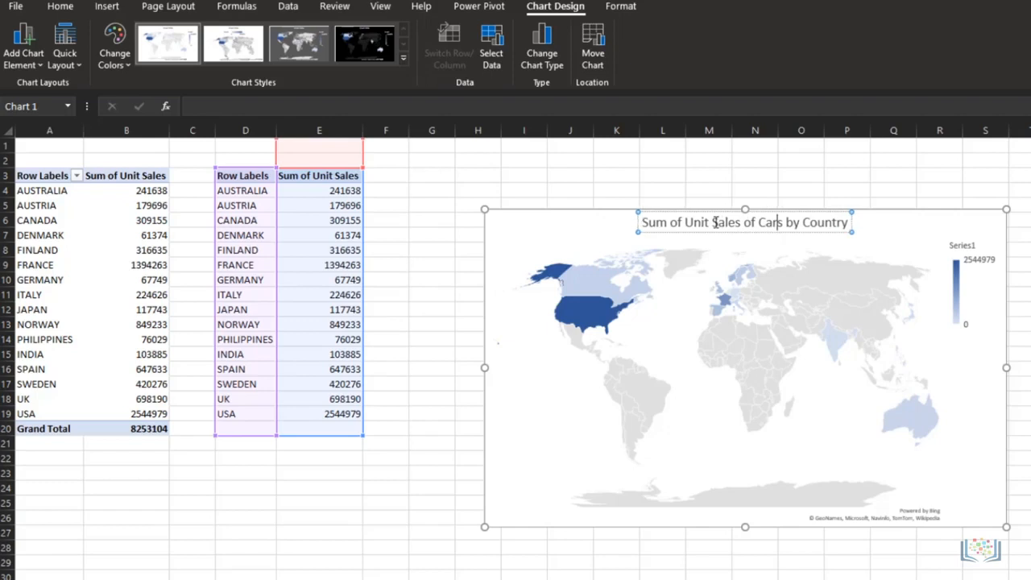
pyautogui.click(583, 221)
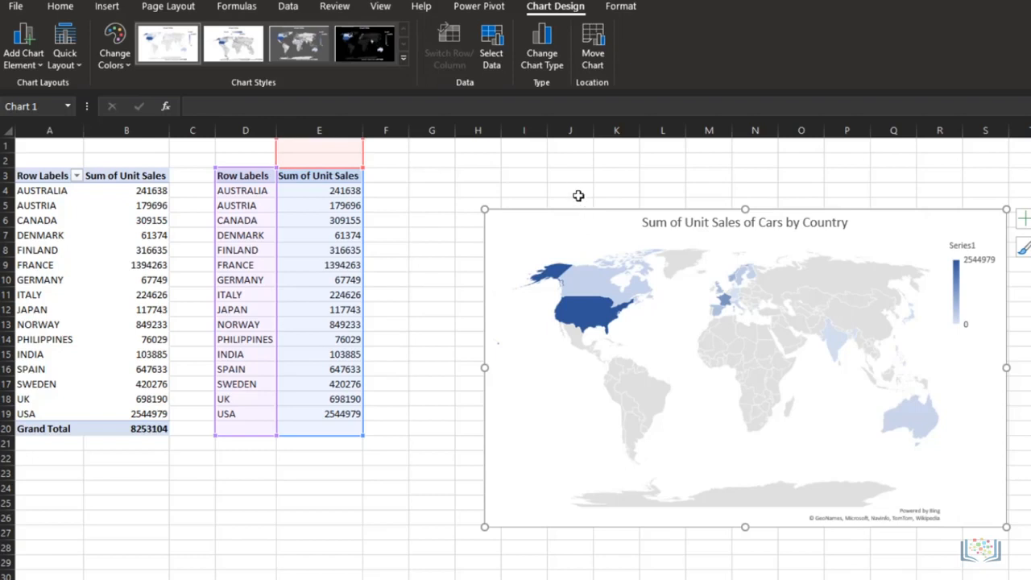
# Step: Apply the black-background chart style to the map and inspect the sales values of individual countries such as France and Australia
pyautogui.click(360, 50)
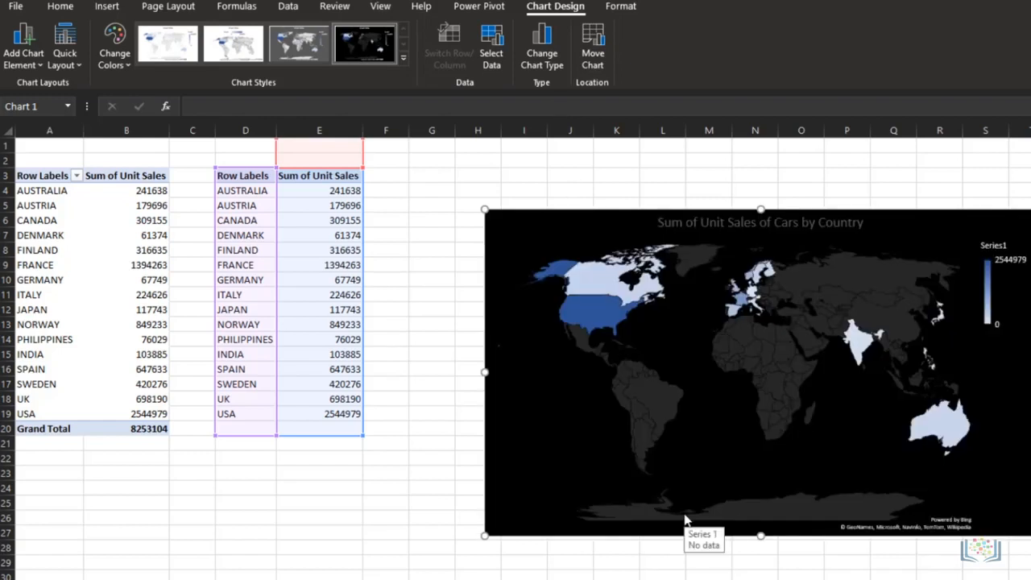
pyautogui.moveTo(586, 330)
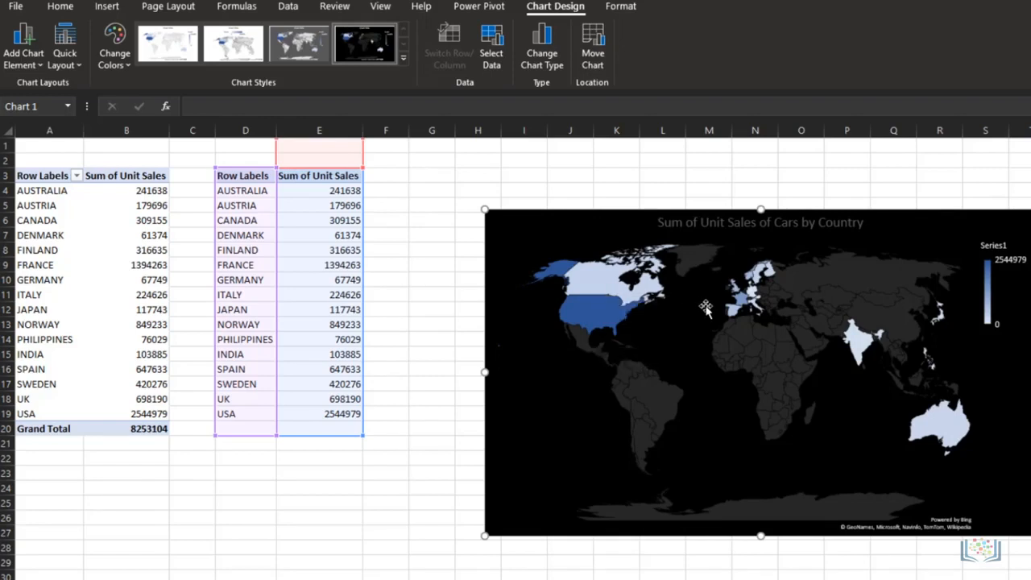
pyautogui.moveTo(740, 307)
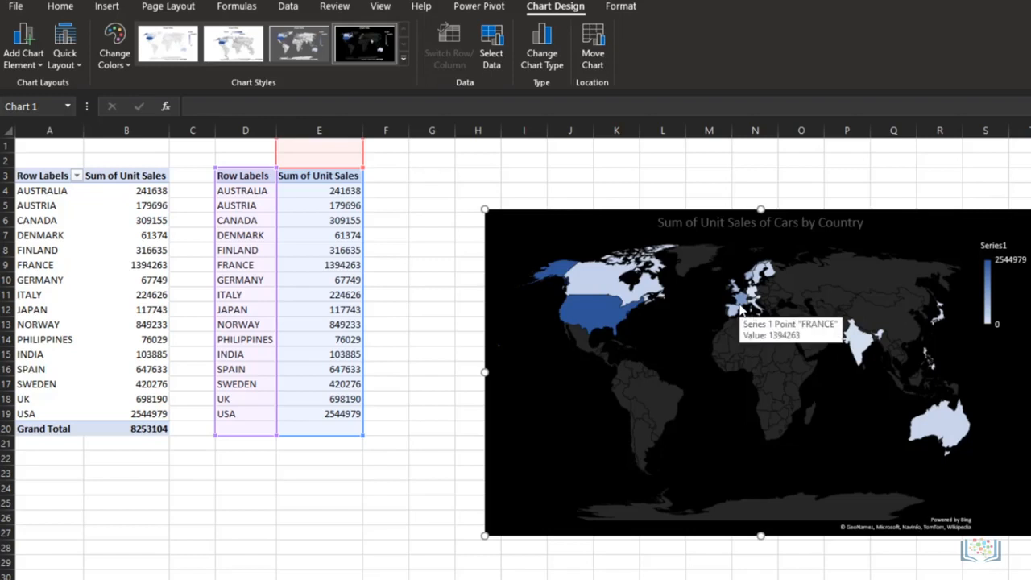
pyautogui.moveTo(753, 278)
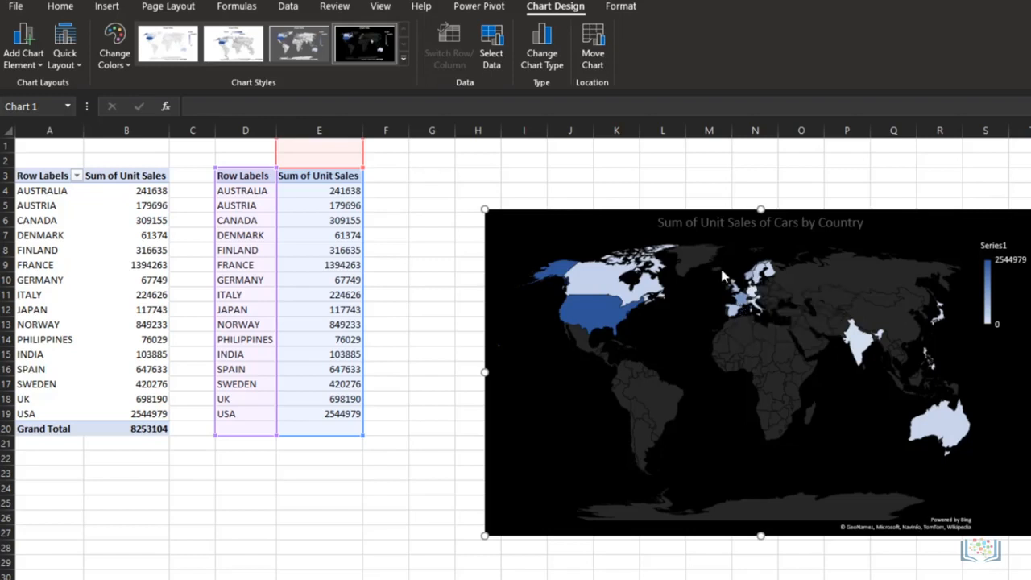
pyautogui.moveTo(781, 317)
pyautogui.moveTo(945, 428)
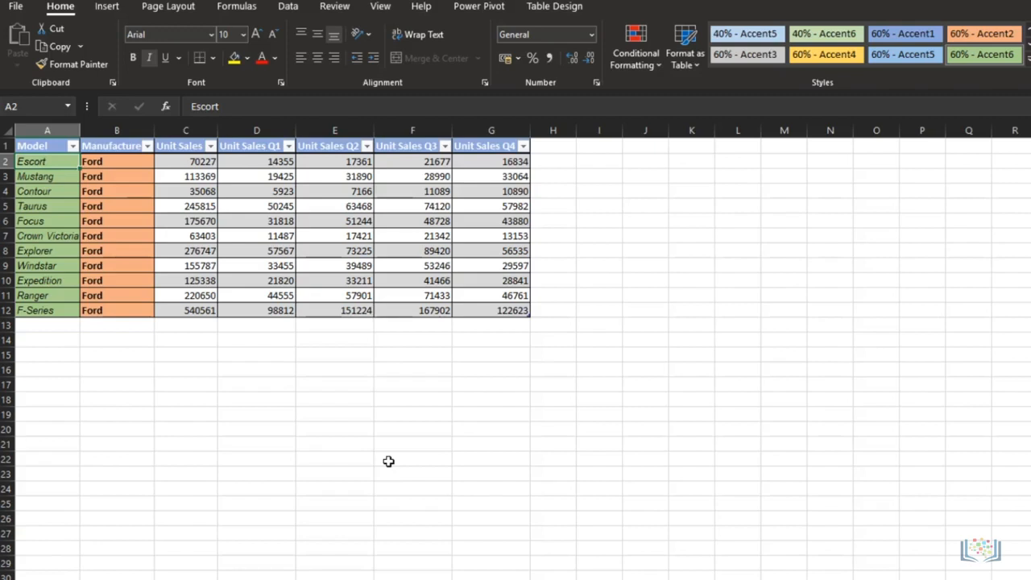
# Step: Insert a line sparkline in H2 for the quarterly sales in D2:G2 and fill it down to H12
pyautogui.click(258, 162)
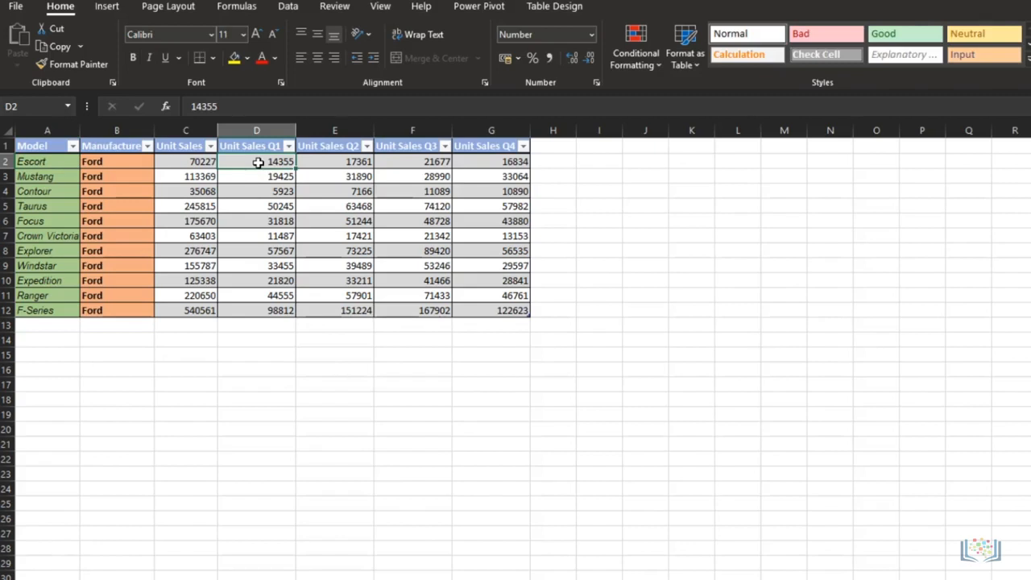
pyautogui.hotkey('shift', 'Right')
pyautogui.hotkey('shift', 'Right')
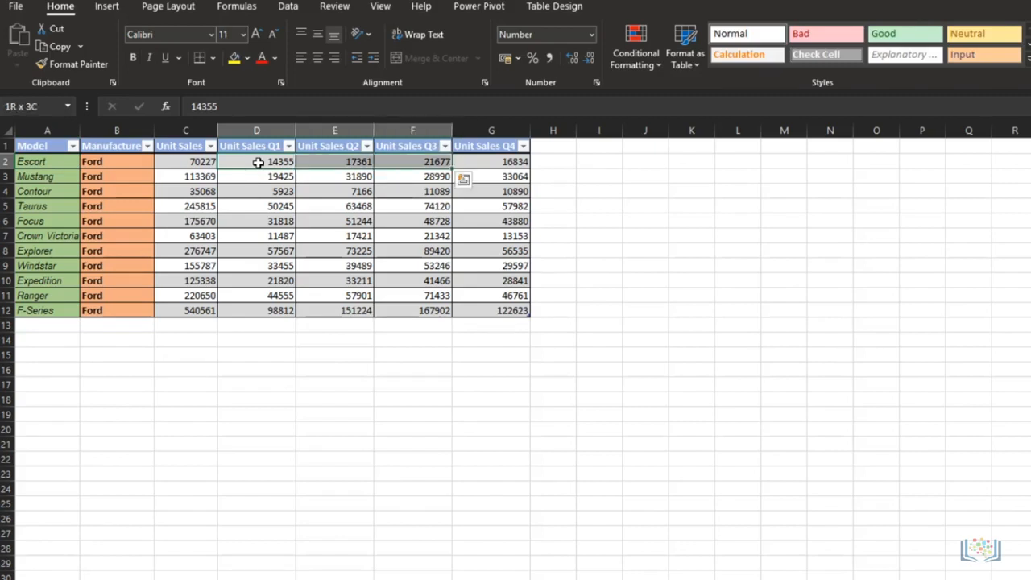
pyautogui.hotkey('shift', 'Right')
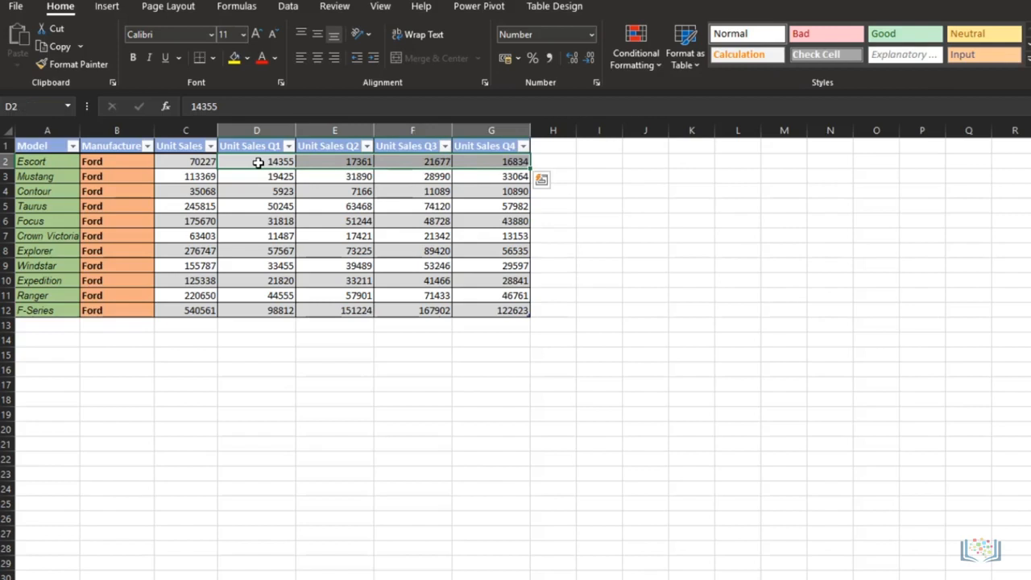
pyautogui.click(107, 8)
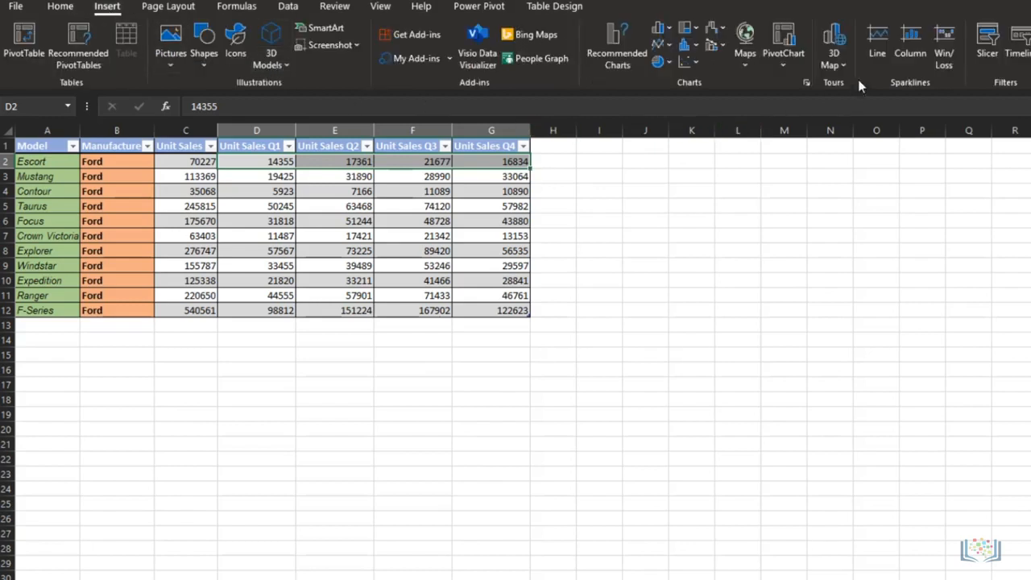
pyautogui.click(879, 53)
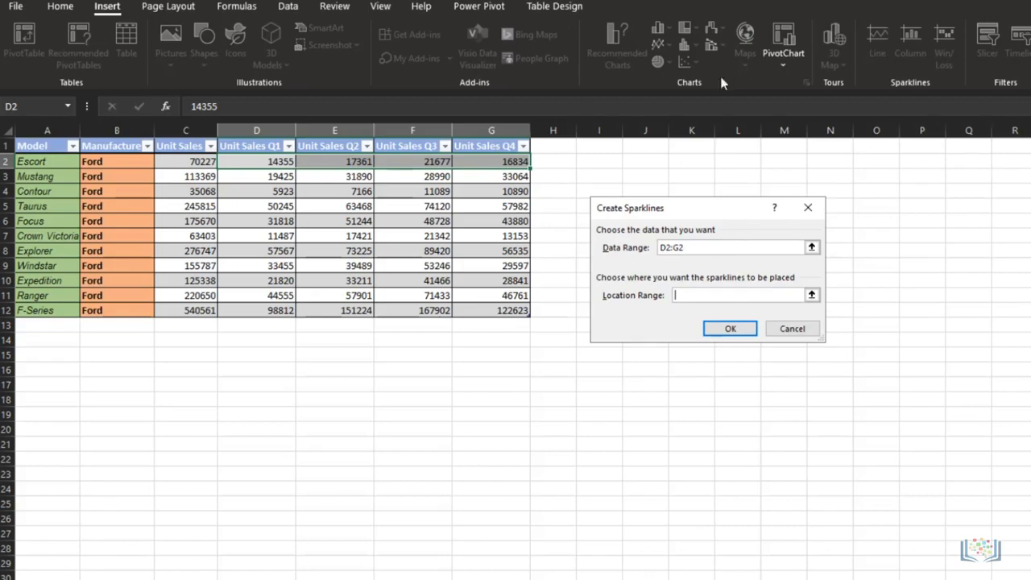
pyautogui.click(553, 164)
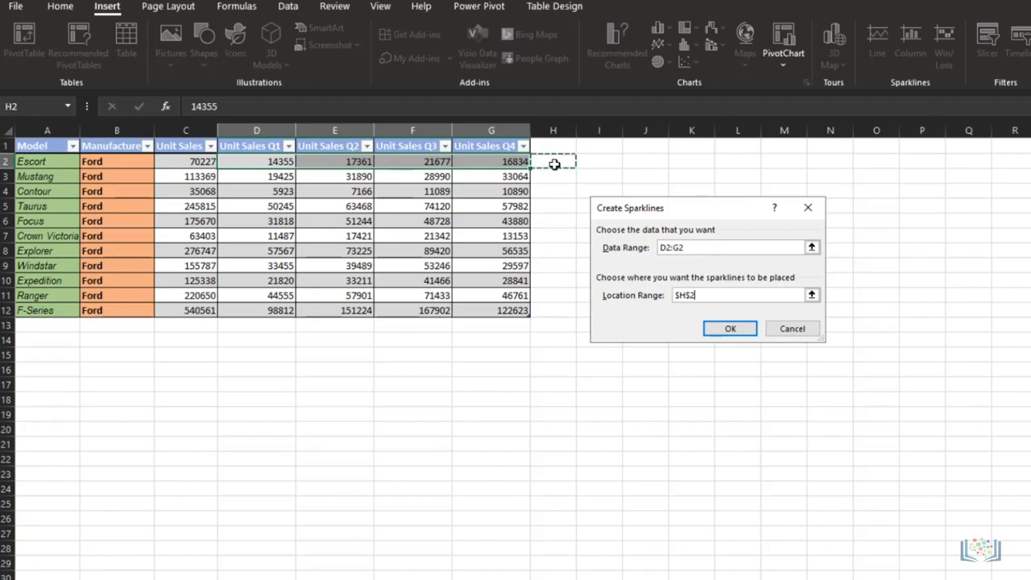
pyautogui.click(729, 330)
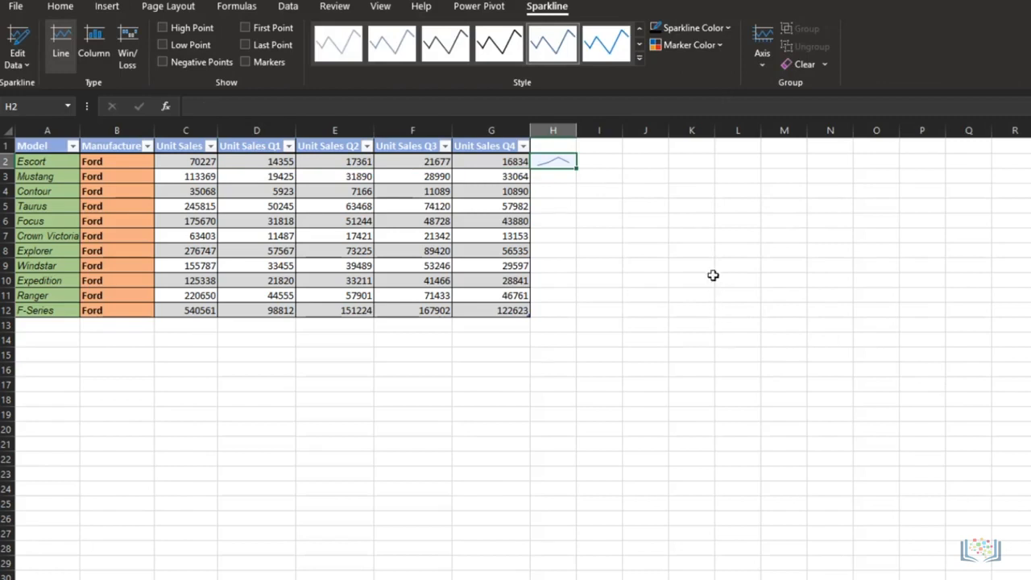
pyautogui.moveTo(576, 184); pyautogui.dragTo(570, 311)
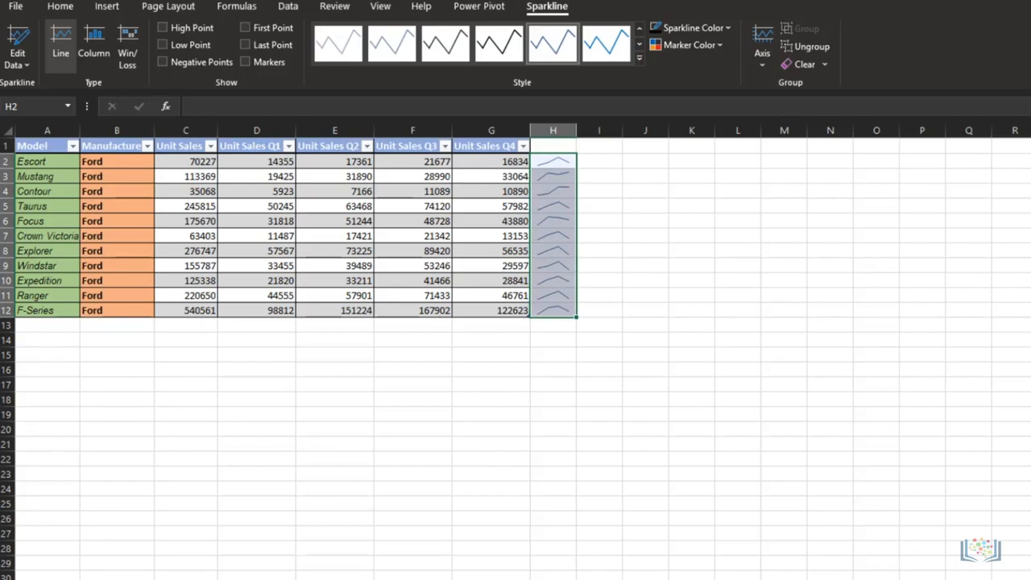
pyautogui.click(645, 399)
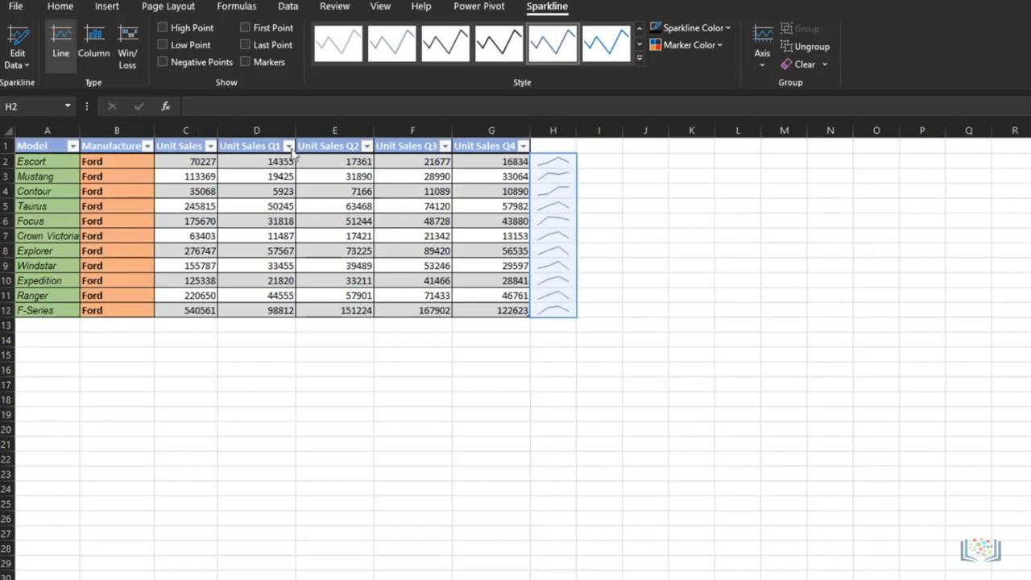
# Step: Enter the header "Quarter Sales Trends" in H1 and fit column H's width to it
pyautogui.click(551, 155)
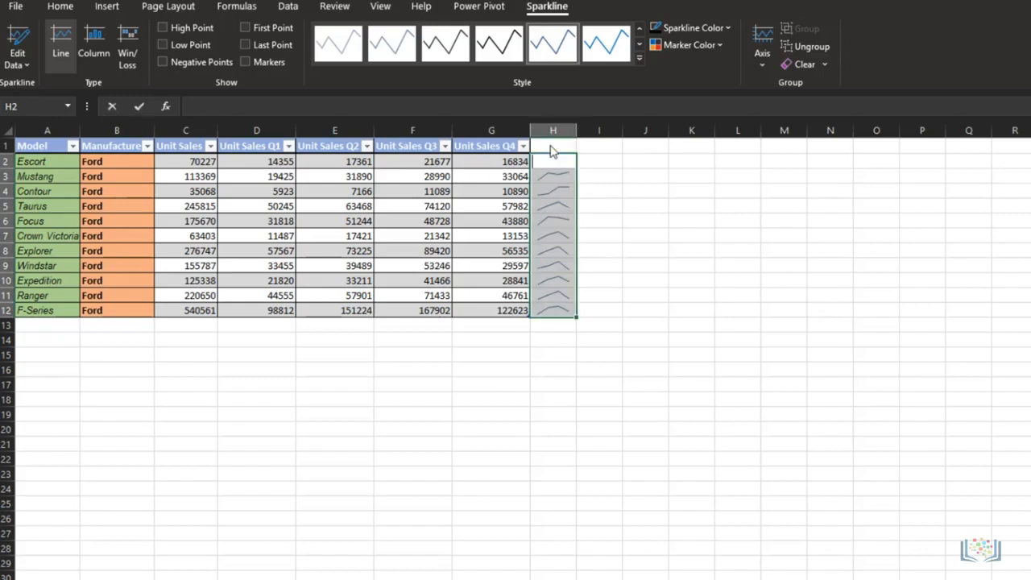
pyautogui.click(552, 147)
pyautogui.write('Quarter Sales Trends')
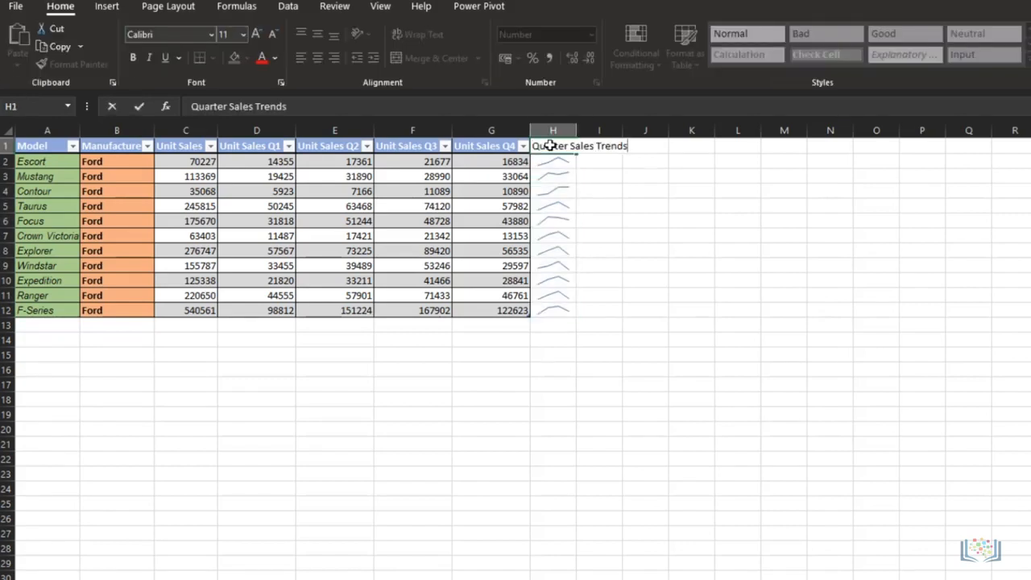
pyautogui.press('Return')
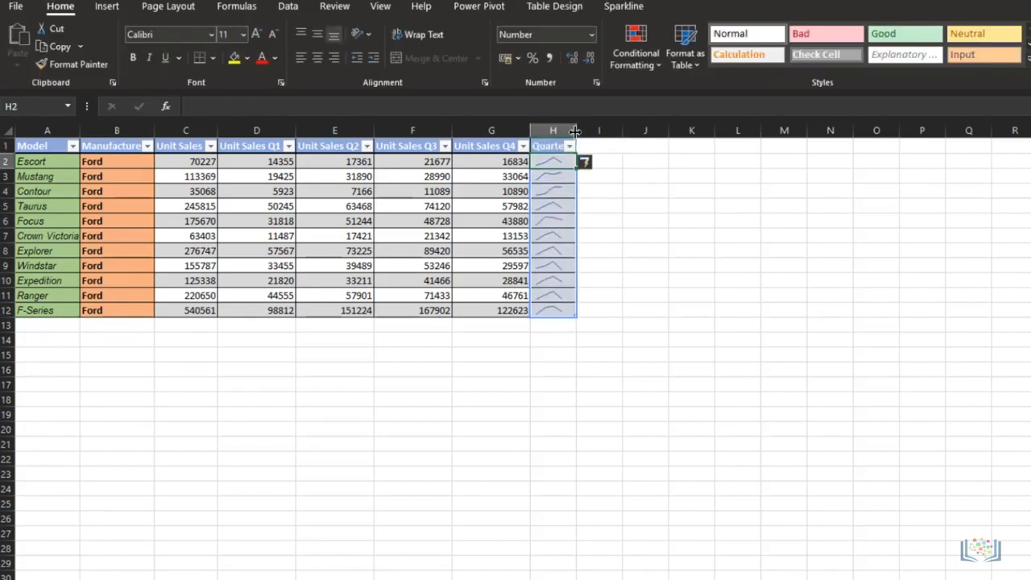
pyautogui.doubleClick(574, 130)
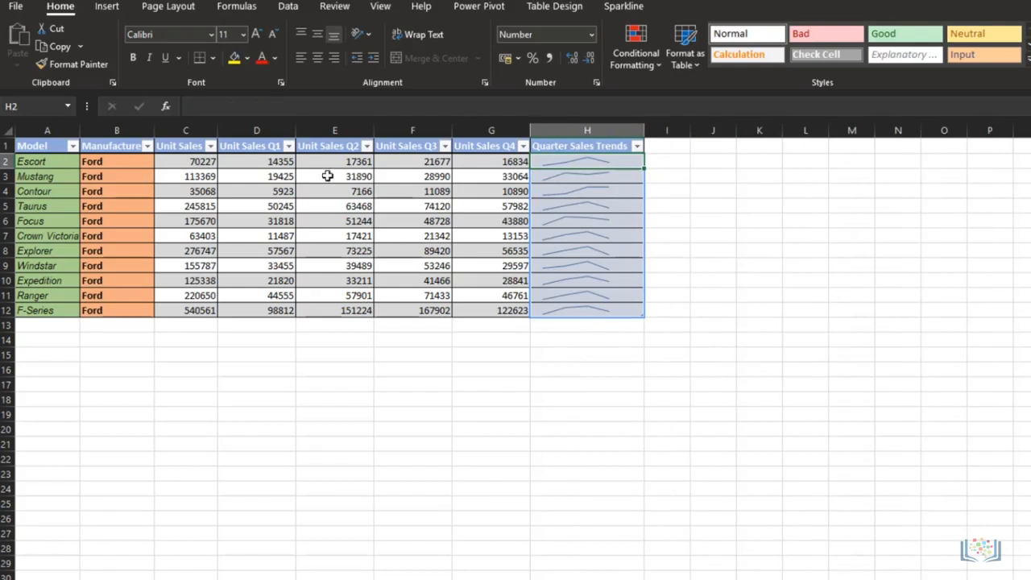
# Step: Make rows 2 to 12 of the Ford sales table a little more than twice as tall
pyautogui.moveTo(8, 161); pyautogui.dragTo(7, 310)
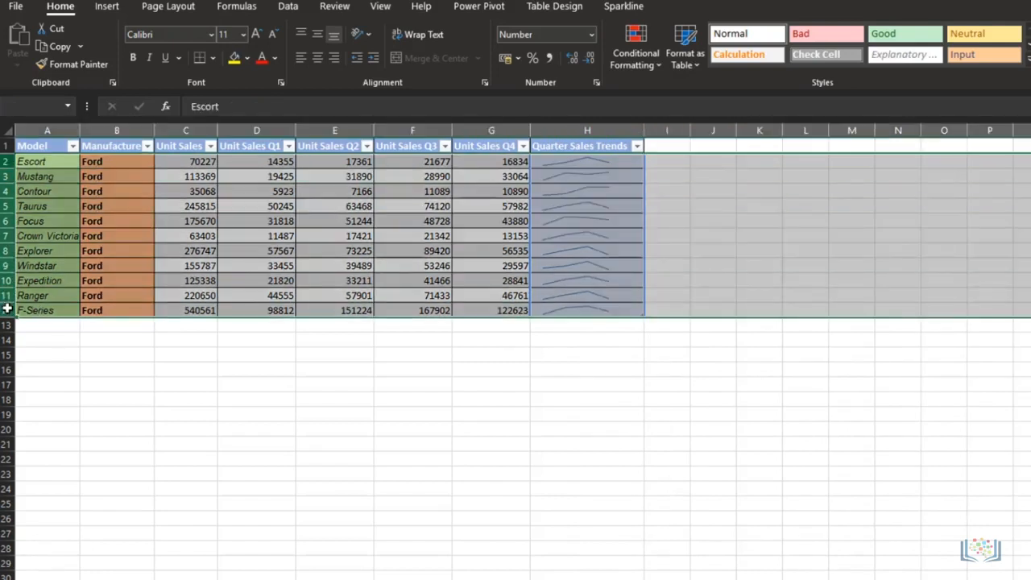
pyautogui.moveTo(6, 258); pyautogui.dragTo(7, 276)
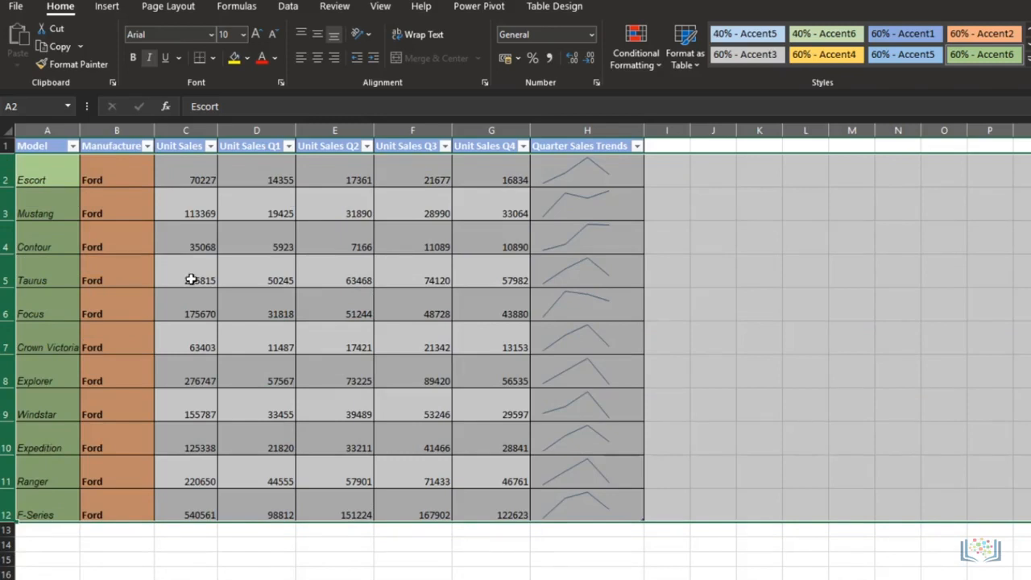
# Step: Mark the high and low points on the quarterly sparklines and apply the style "Rose, Sparkline Style Colorful #2"
pyautogui.click(587, 171)
pyautogui.click(624, 6)
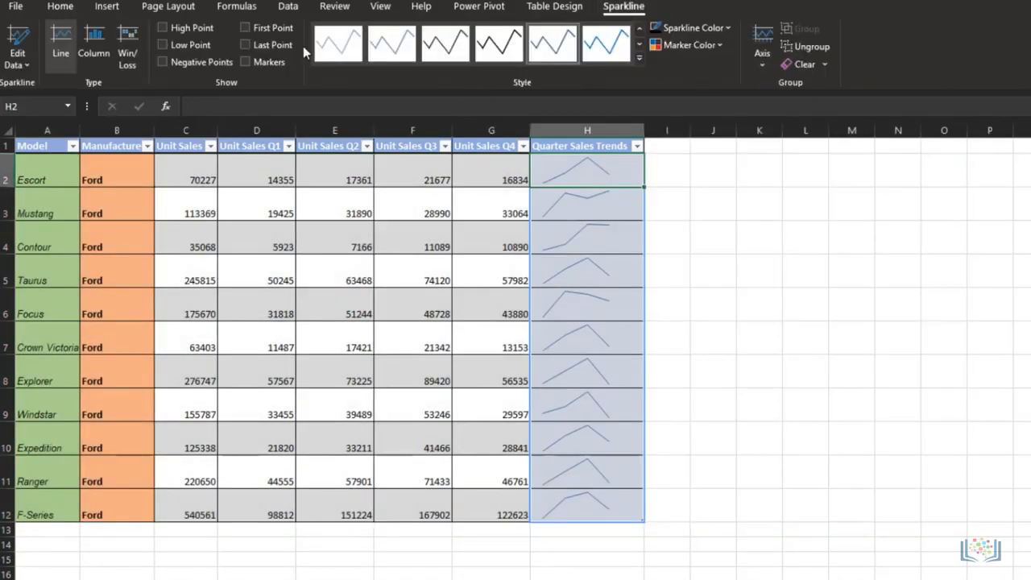
pyautogui.click(163, 28)
pyautogui.click(638, 58)
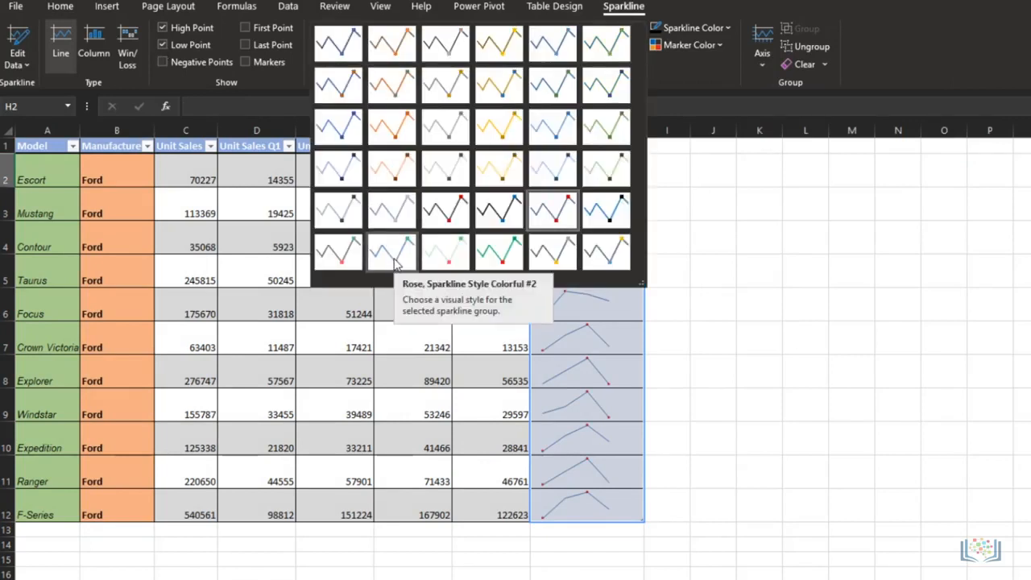
pyautogui.click(394, 264)
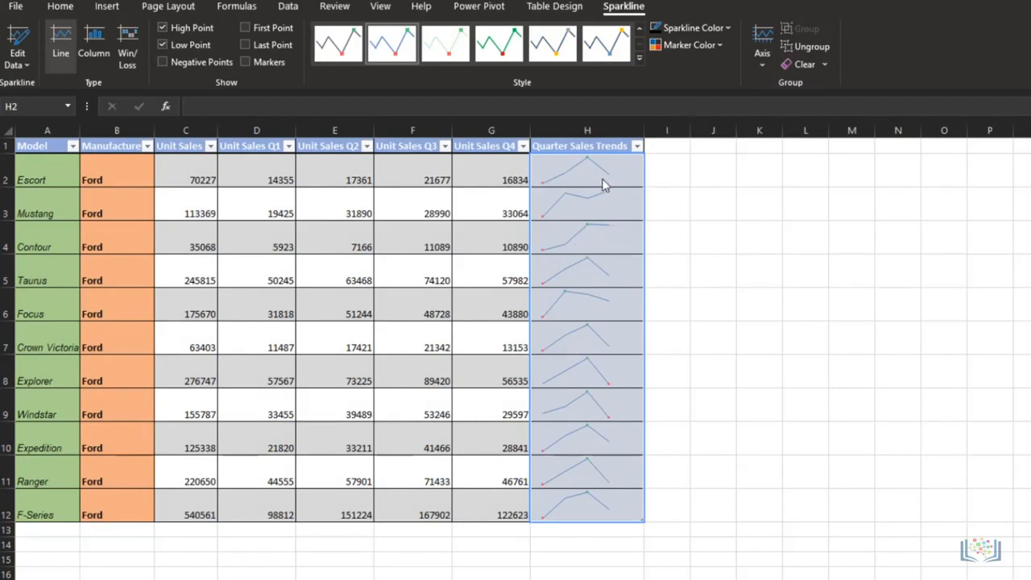
# Step: Apply a heavier line weight to the sparklines and inspect the trends of individual models in H3 to H6
pyautogui.click(729, 29)
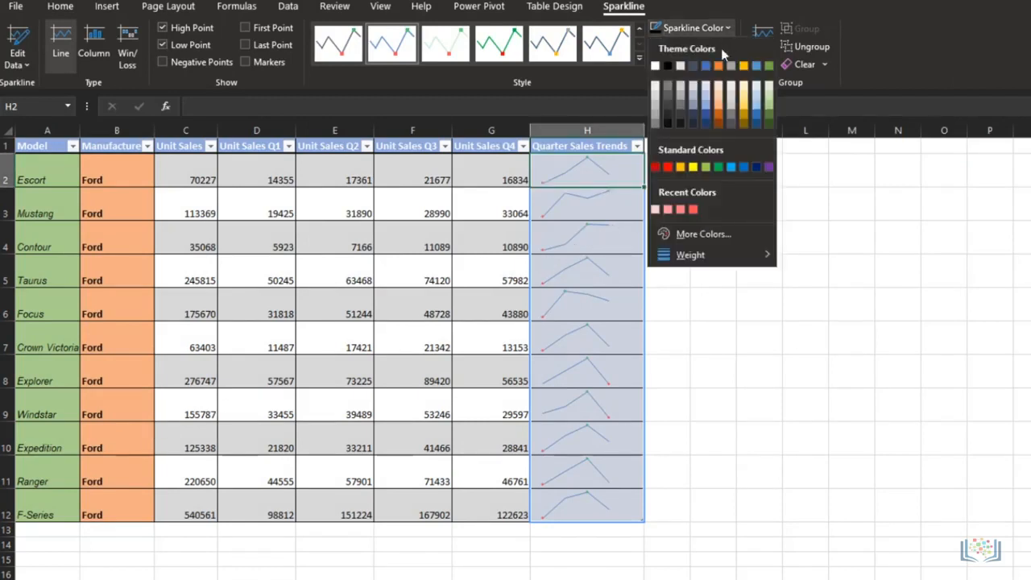
pyautogui.moveTo(733, 254)
pyautogui.click(823, 372)
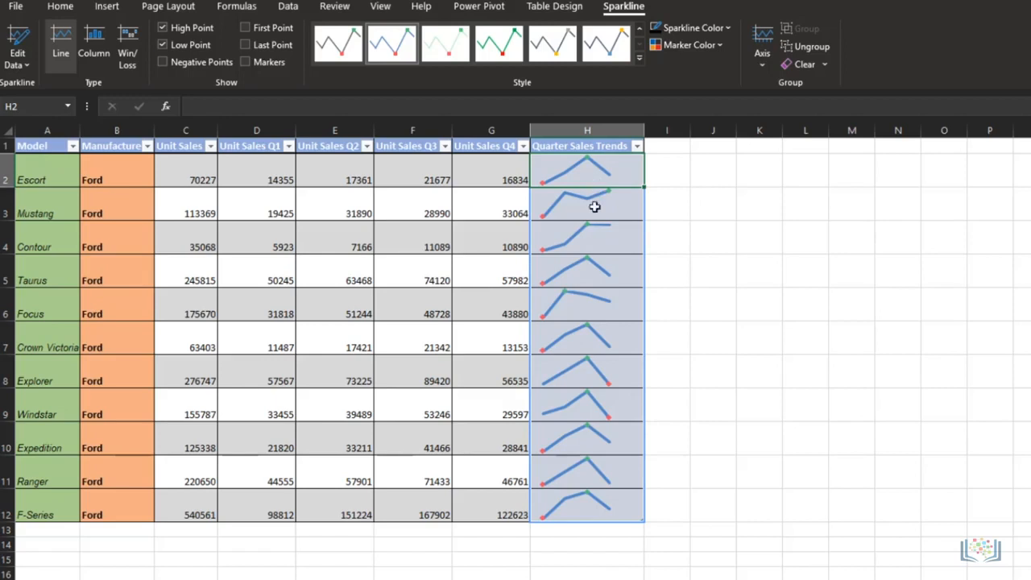
pyautogui.click(593, 233)
pyautogui.click(581, 271)
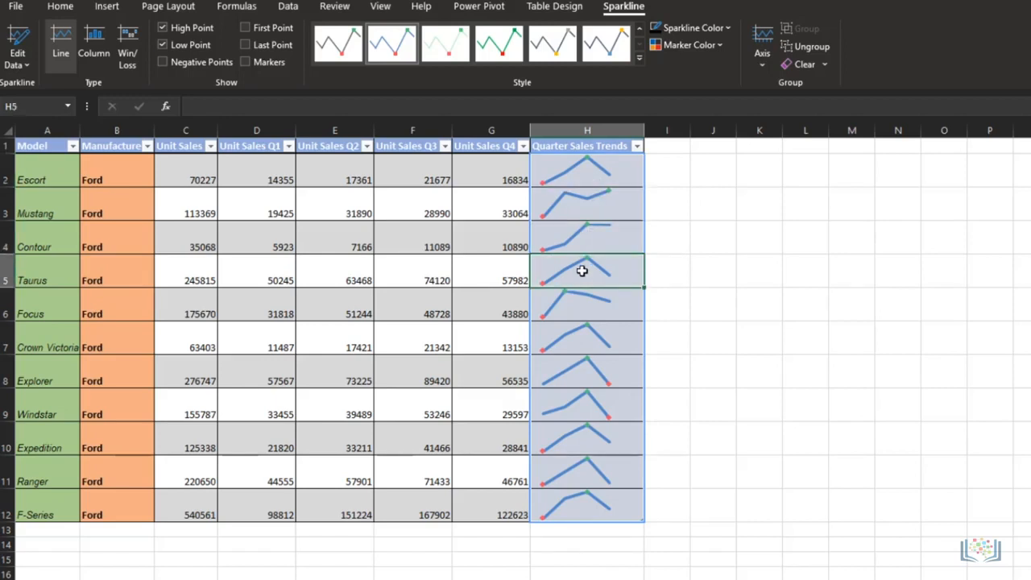
pyautogui.click(587, 208)
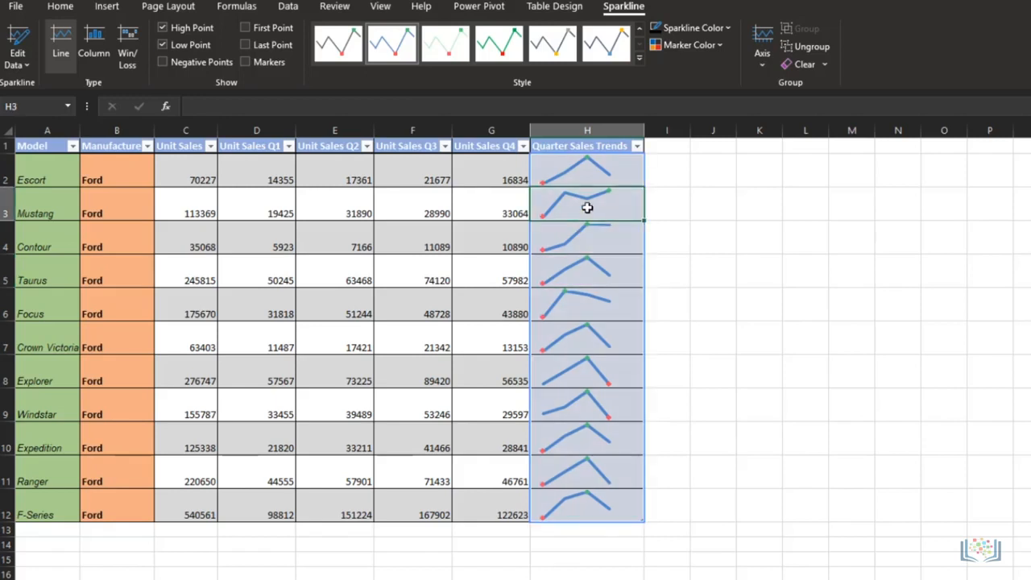
pyautogui.click(585, 311)
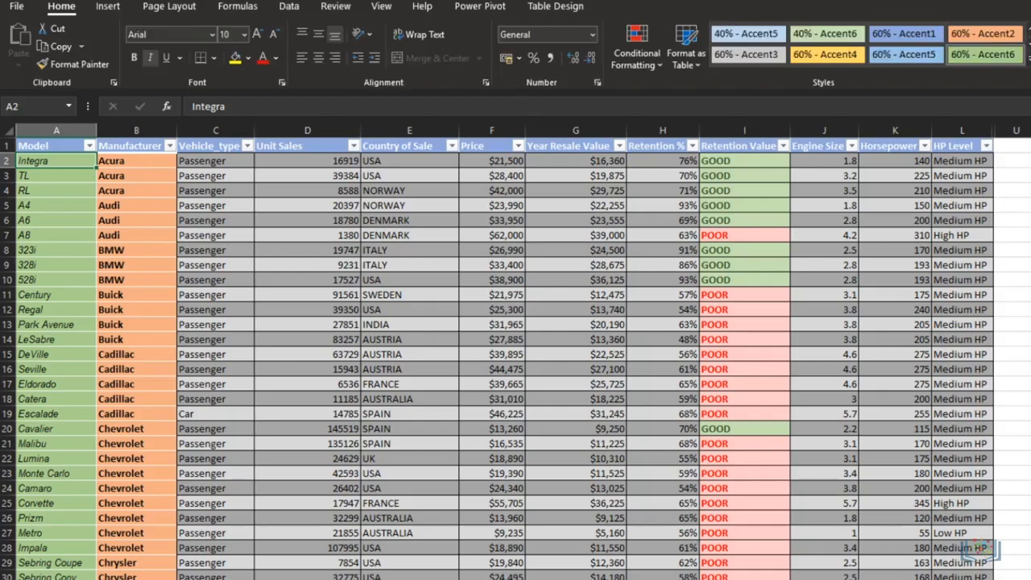
# Step: Show the waterfall, funnel, stock, surface and radar chart types available for the full car sales table
pyautogui.click(107, 5)
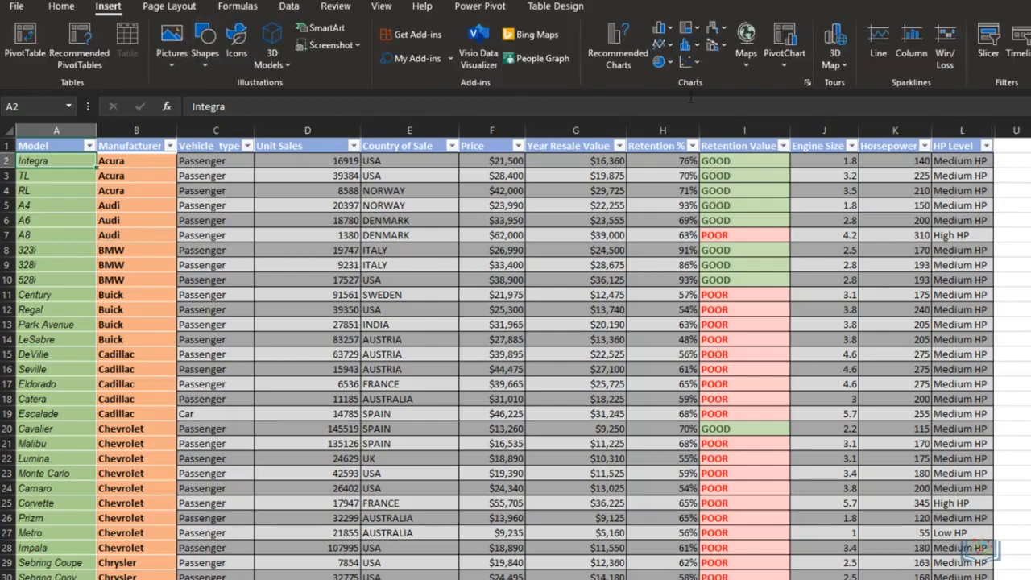
pyautogui.click(721, 29)
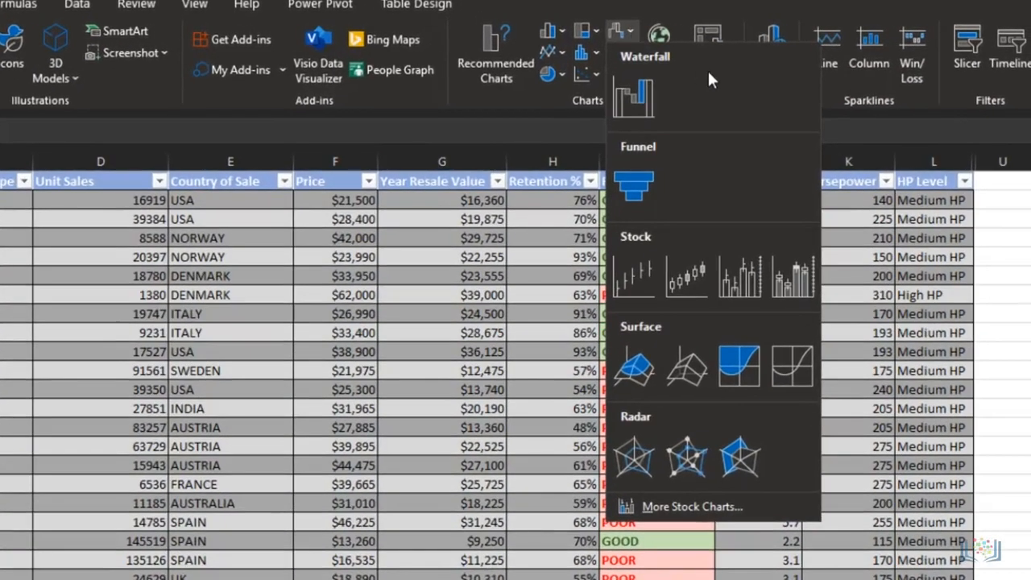